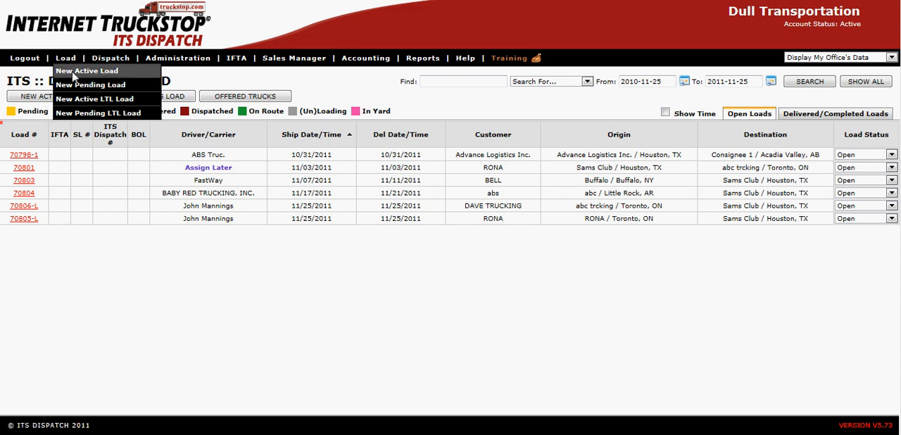
# Start a new pending LTL load, bill it to RONA, and enter a line haul rate of 12500.
pyautogui.click(95, 114)
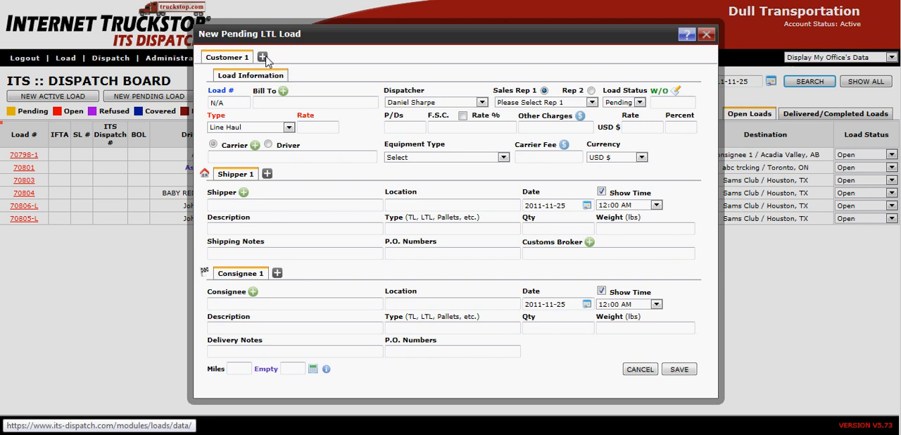
pyautogui.click(274, 104)
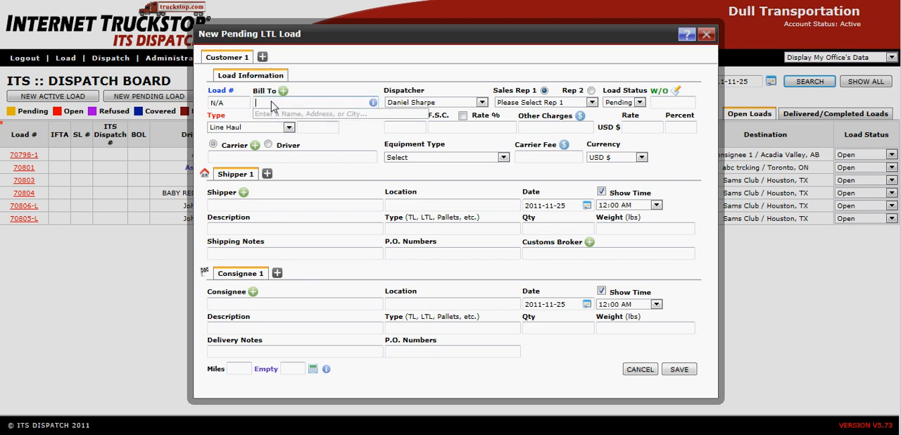
pyautogui.write('r')
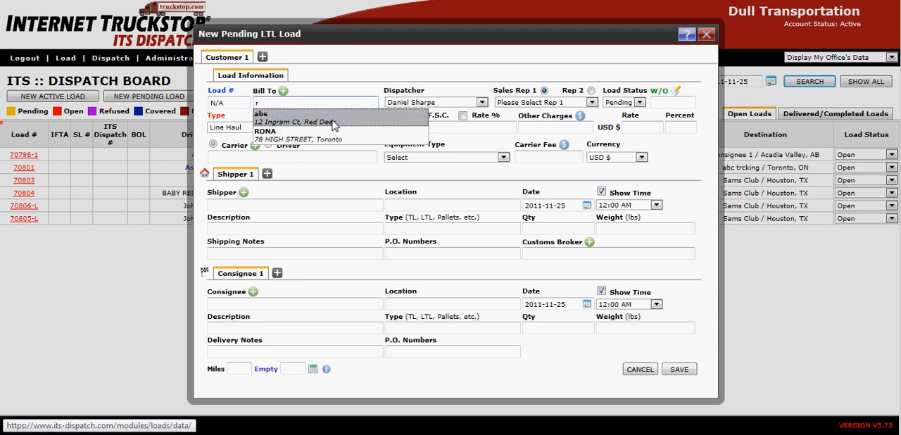
pyautogui.click(303, 133)
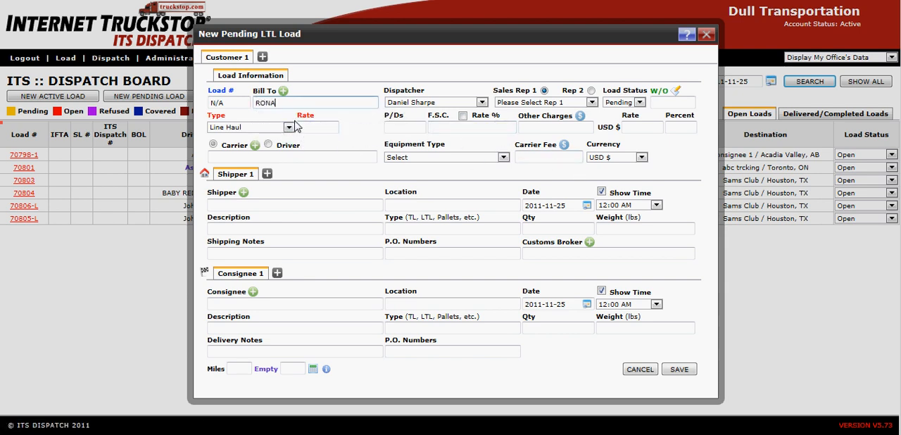
pyautogui.click(312, 129)
pyautogui.write('12500')
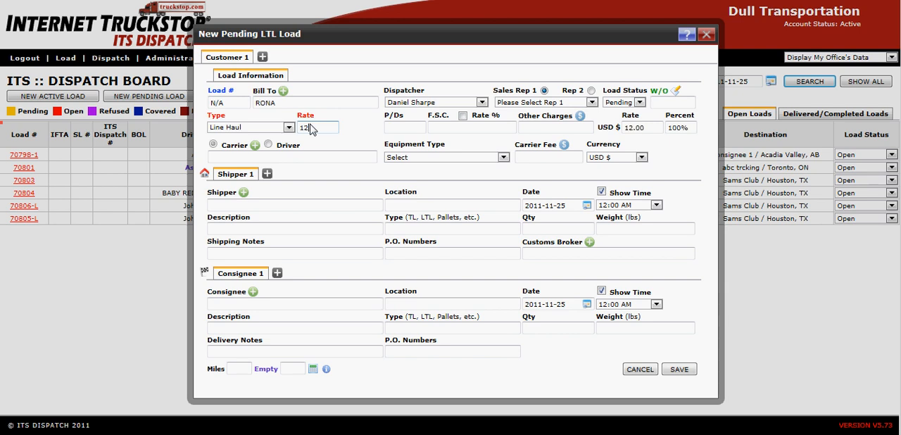
pyautogui.press('Tab')
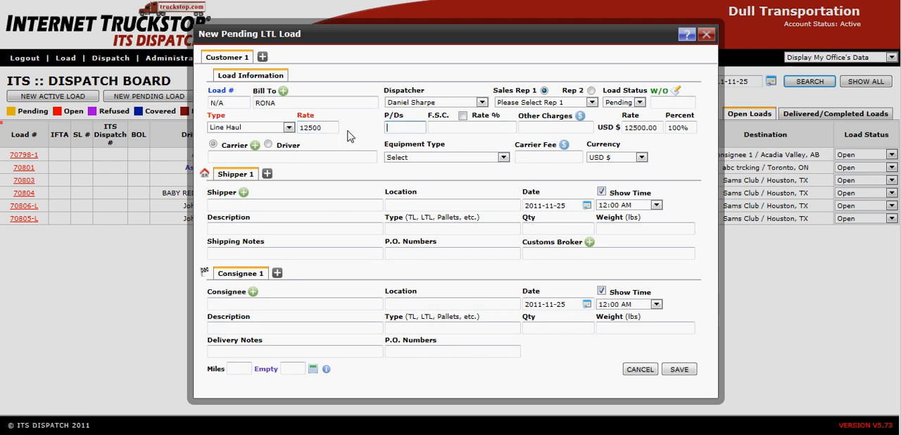
pyautogui.press('Tab')
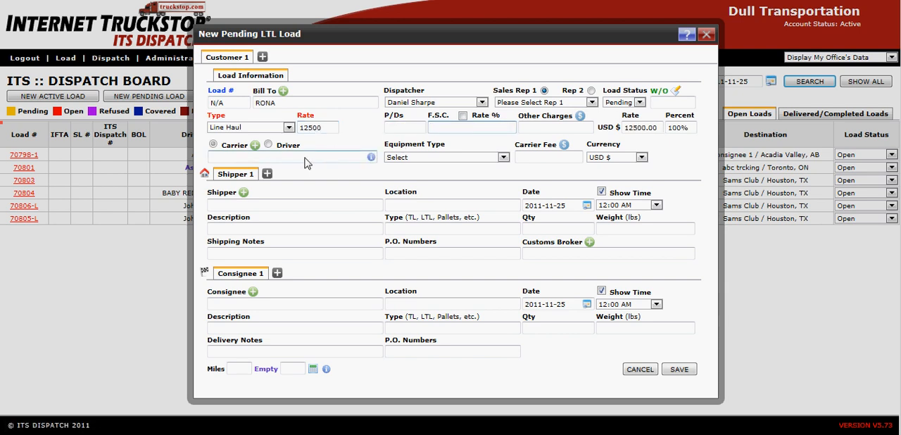
# Set RONA in Toronto, ON as the shipper and Sams Club in Houston, TX as the consignee.
pyautogui.click(276, 205)
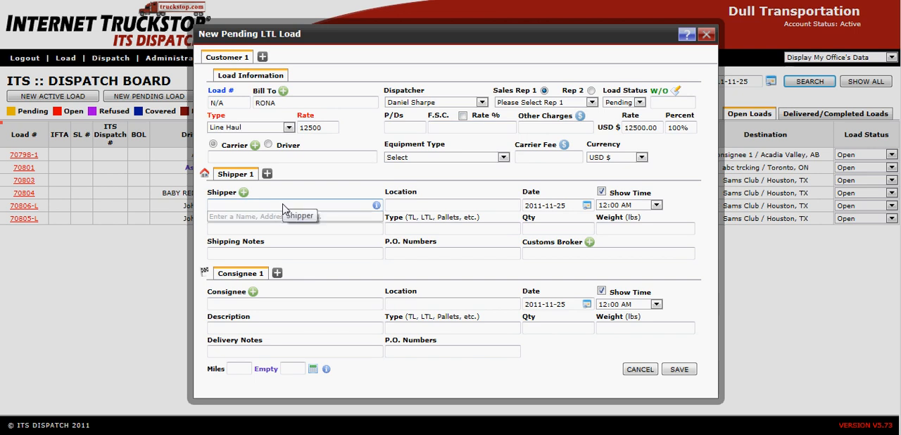
pyautogui.write('r')
pyautogui.click(285, 222)
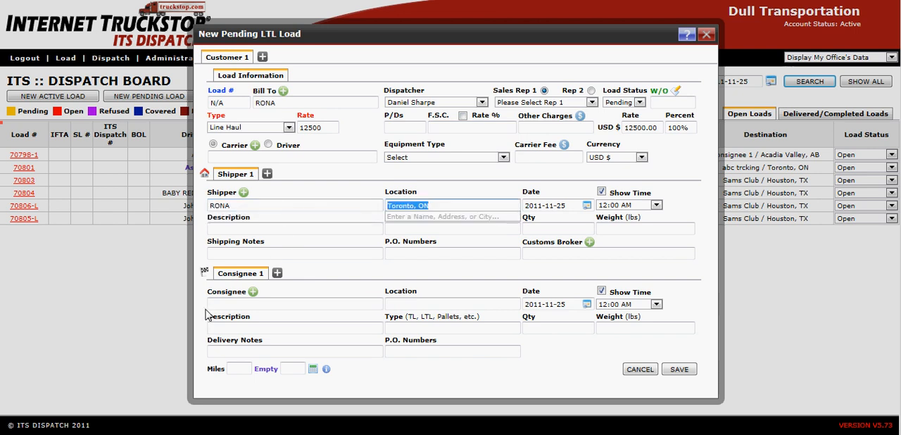
pyautogui.click(220, 304)
pyautogui.write('s Club')
pyautogui.click(224, 316)
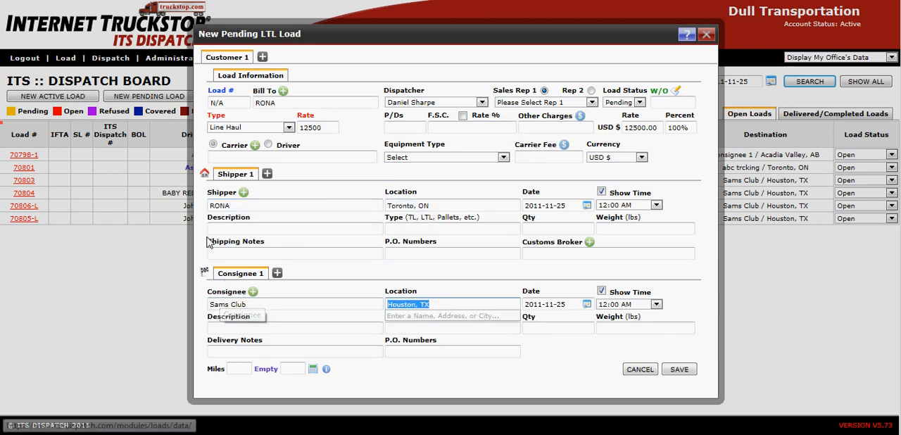
# Describe the RONA shipment as Dry goods, with type Skids and quantity 12.
pyautogui.click(233, 231)
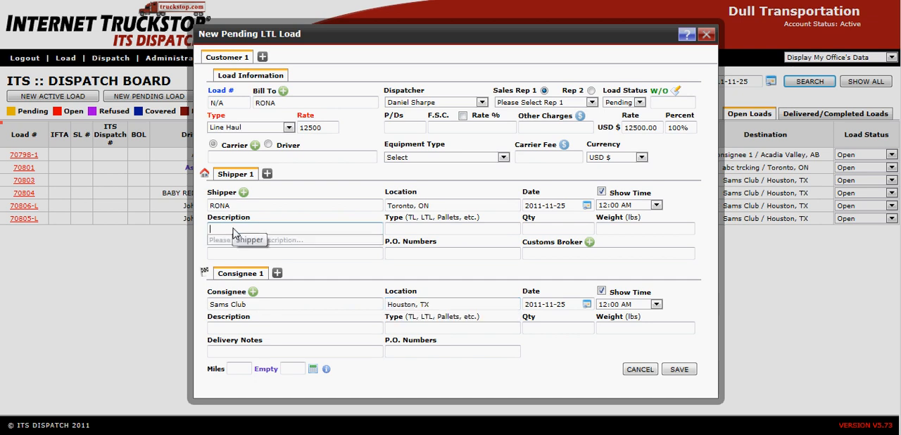
pyautogui.write('Dry ')
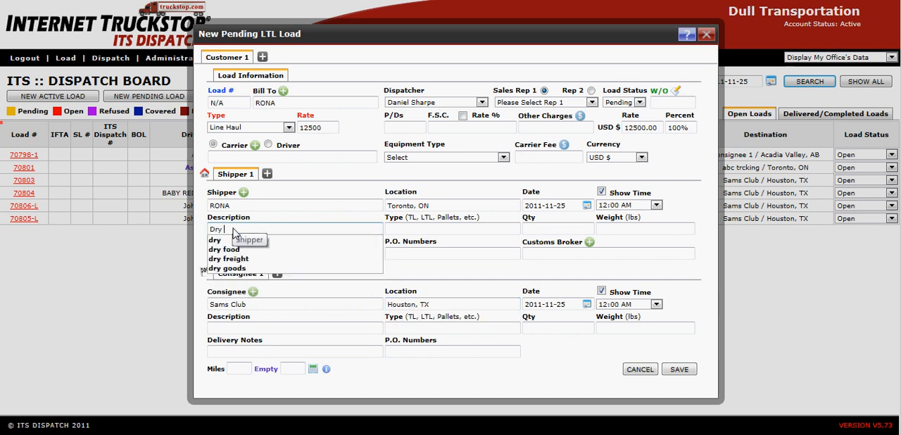
pyautogui.write('goods')
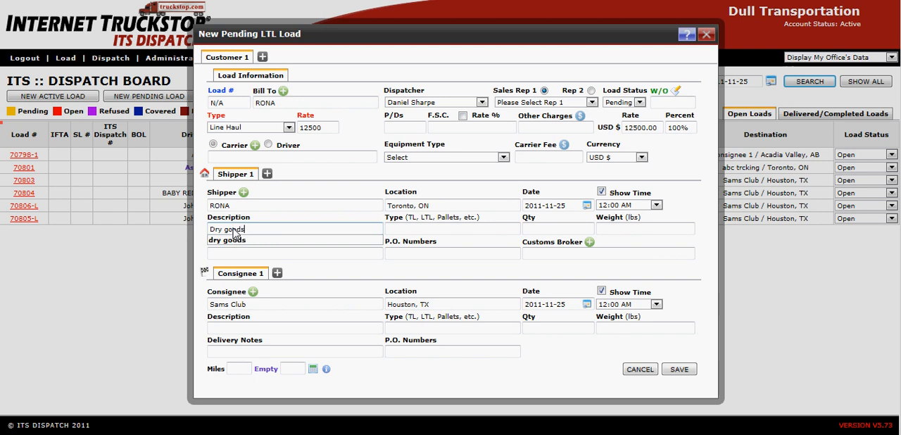
pyautogui.press('Tab')
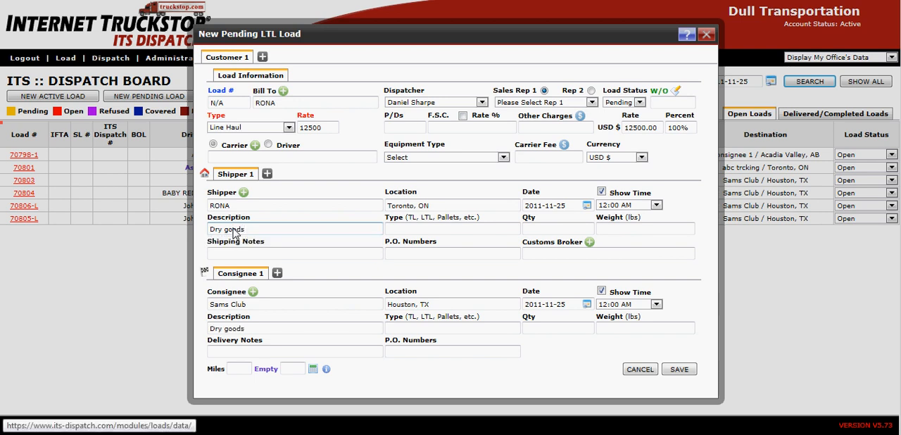
pyautogui.hotkey('shift', 'Tab')
pyautogui.click(412, 230)
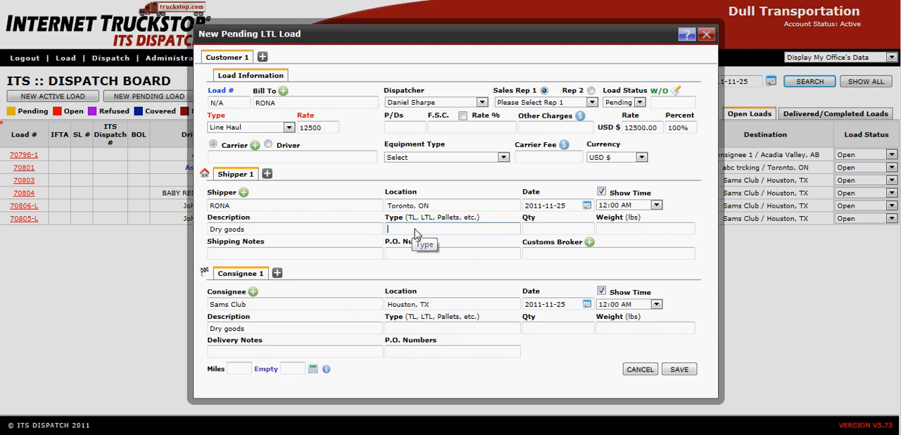
pyautogui.write('Skids')
pyautogui.press('Tab')
pyautogui.write('12')
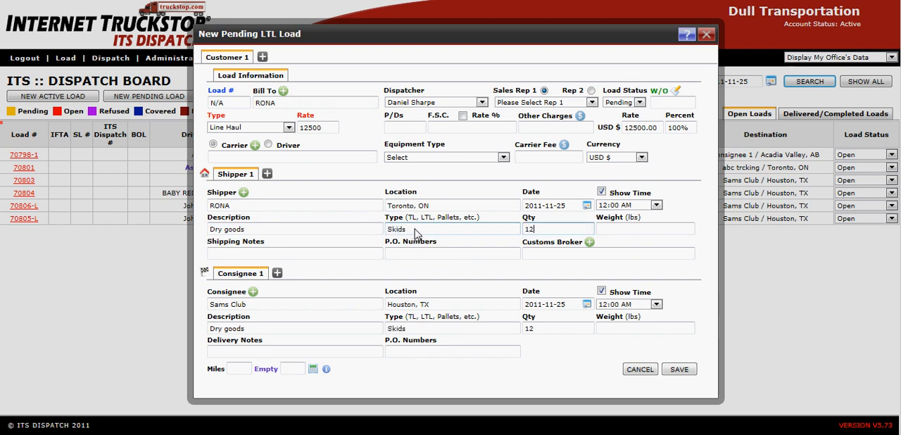
pyautogui.click(408, 353)
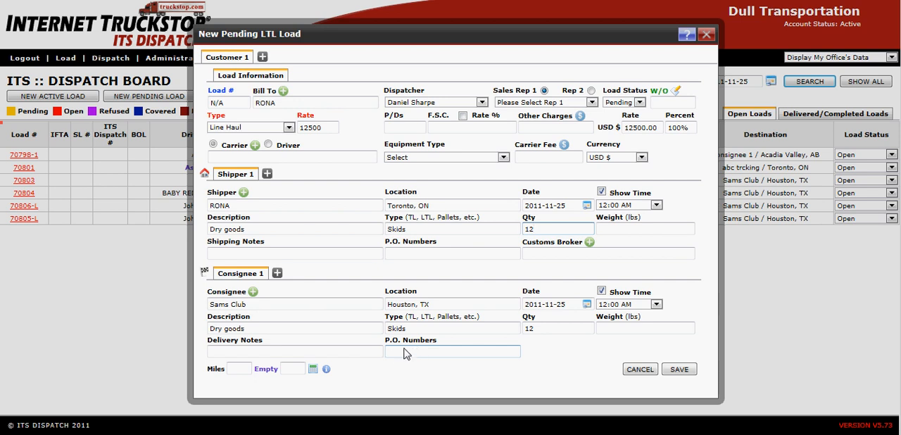
# Add a second customer to the load, select the customer's name for Bill To, and enter a line haul rate of 1250.
pyautogui.click(262, 57)
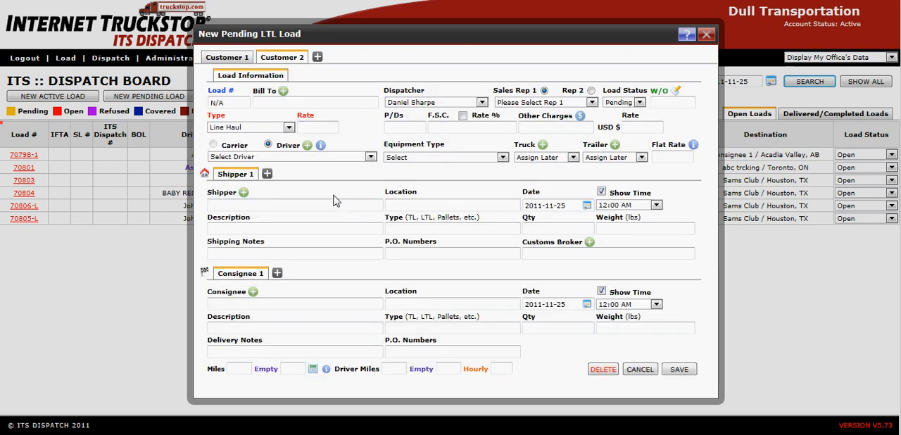
pyautogui.click(271, 107)
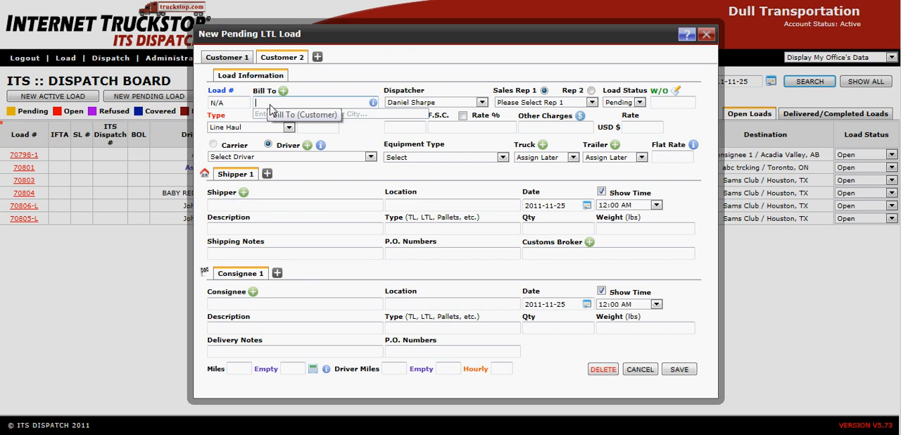
pyautogui.write('a')
pyautogui.scroll(-3, 278, 120)
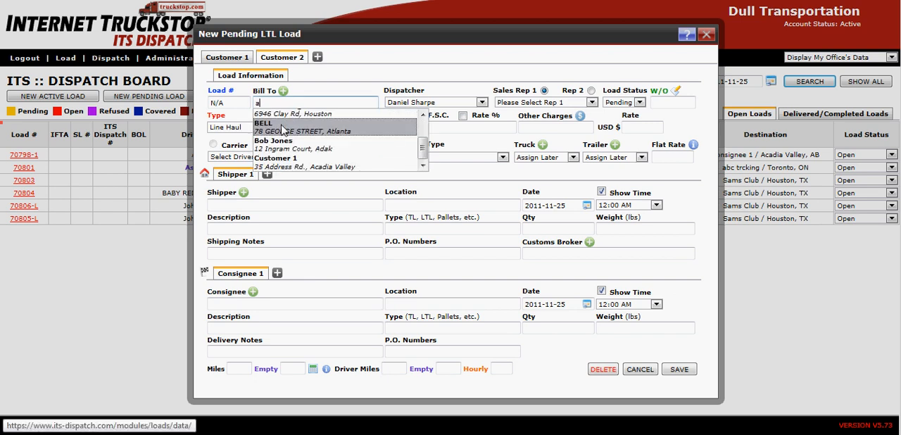
pyautogui.click(277, 137)
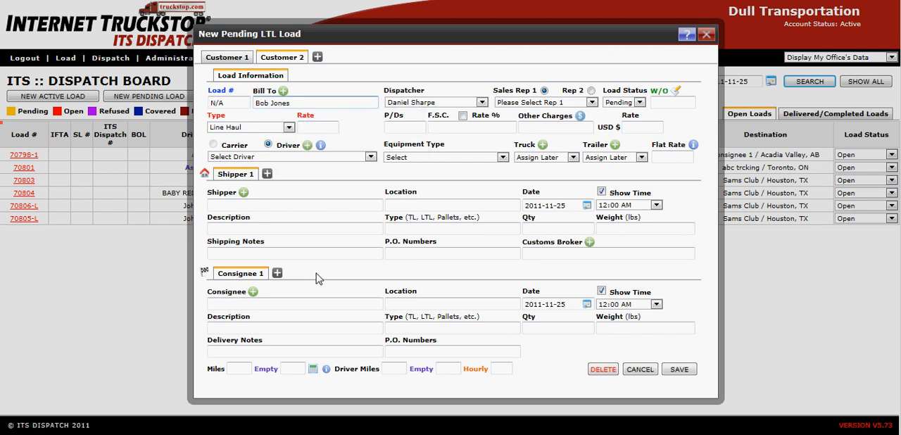
pyautogui.click(313, 129)
pyautogui.write('1250')
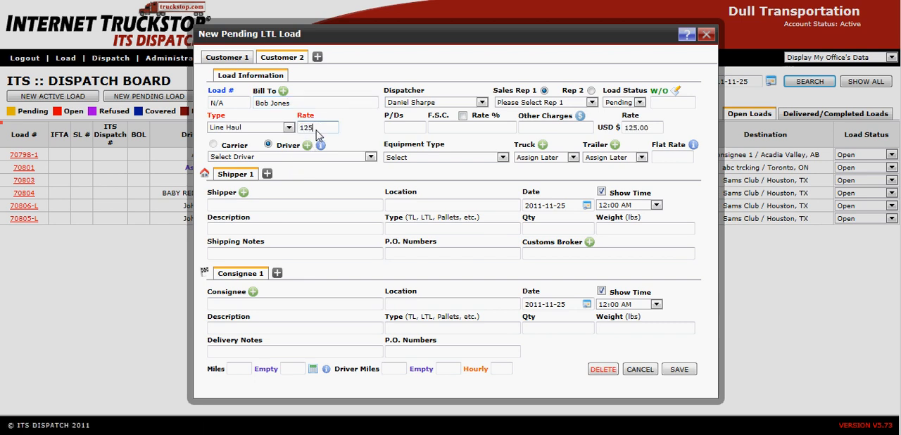
pyautogui.press('Tab')
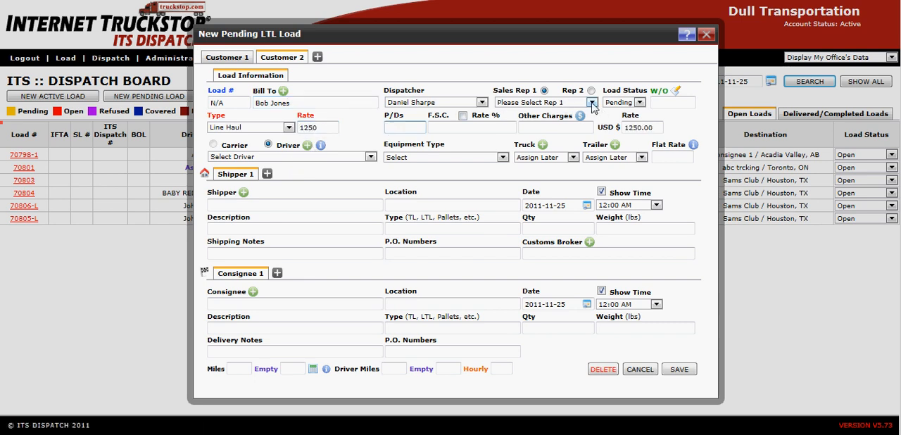
# Choose the sales representative's name for Sales Rep 1 and enter the W/O number for Customer 2.
pyautogui.click(542, 102)
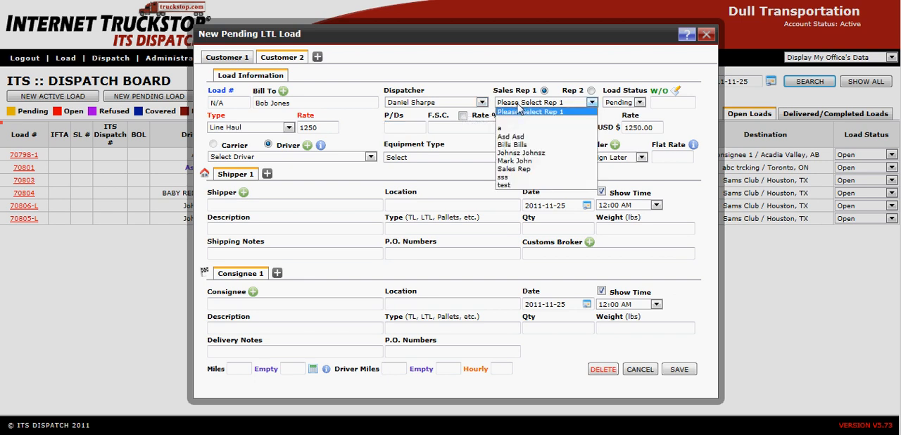
pyautogui.click(516, 146)
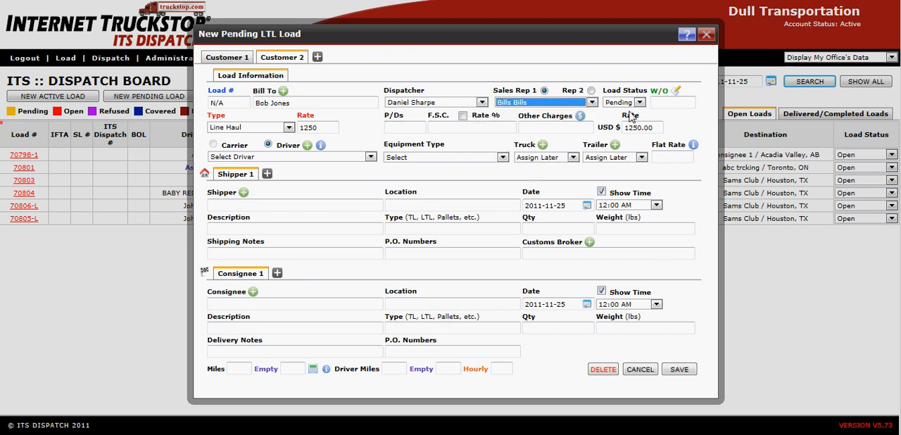
pyautogui.click(665, 104)
pyautogui.write('1')
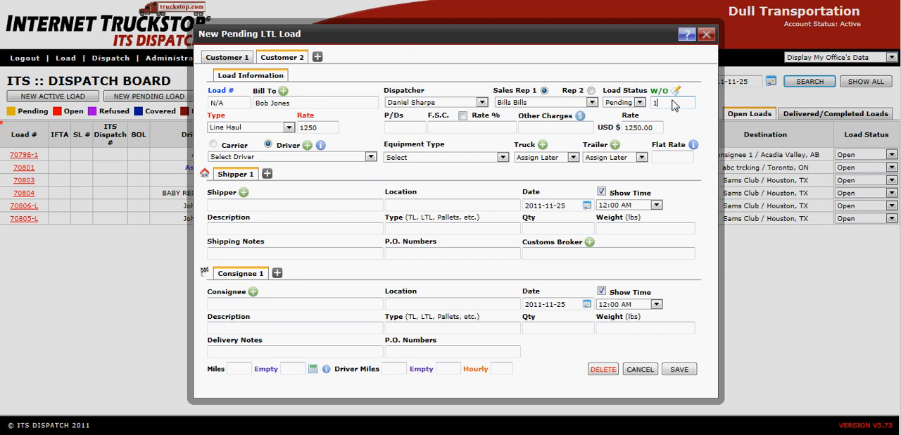
pyautogui.write('2545')
pyautogui.press('Tab')
# Set abc trcking in Toronto, ON as Customer 2's shipper and Sams Club in Houston, TX as the consignee.
pyautogui.click(237, 205)
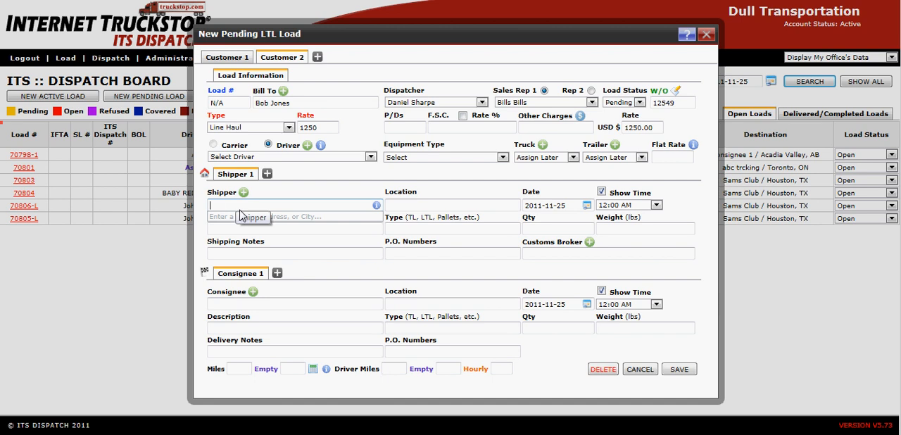
pyautogui.write('a')
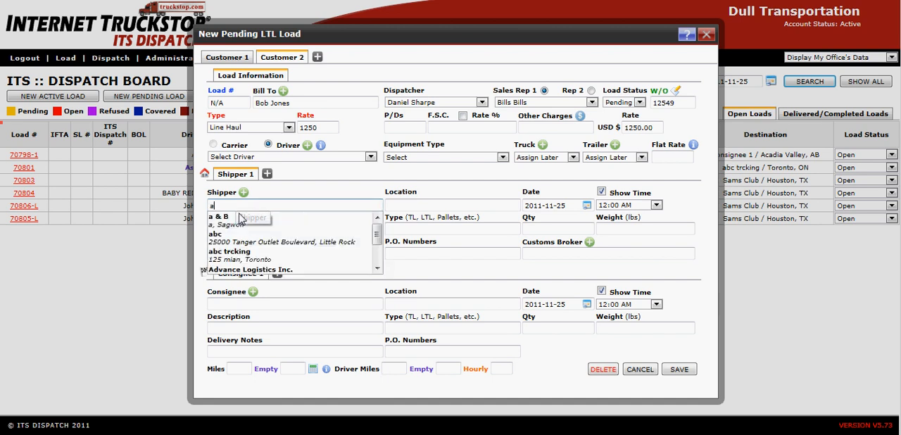
pyautogui.click(247, 255)
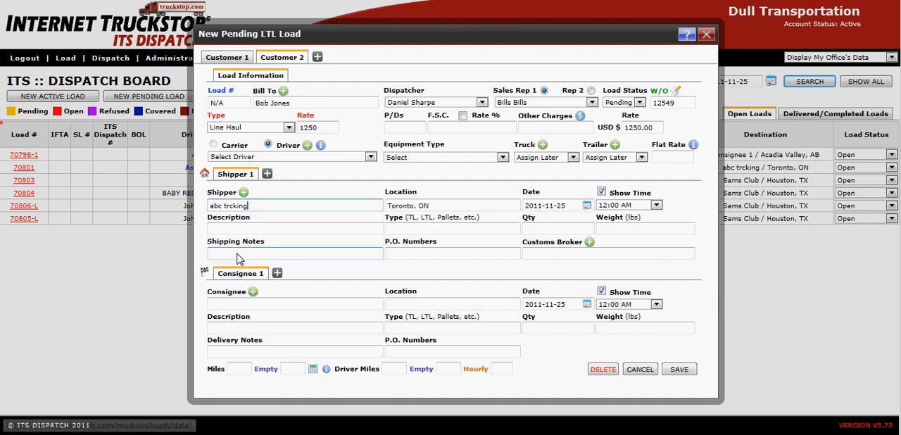
pyautogui.click(217, 307)
pyautogui.write('sa')
pyautogui.click(219, 315)
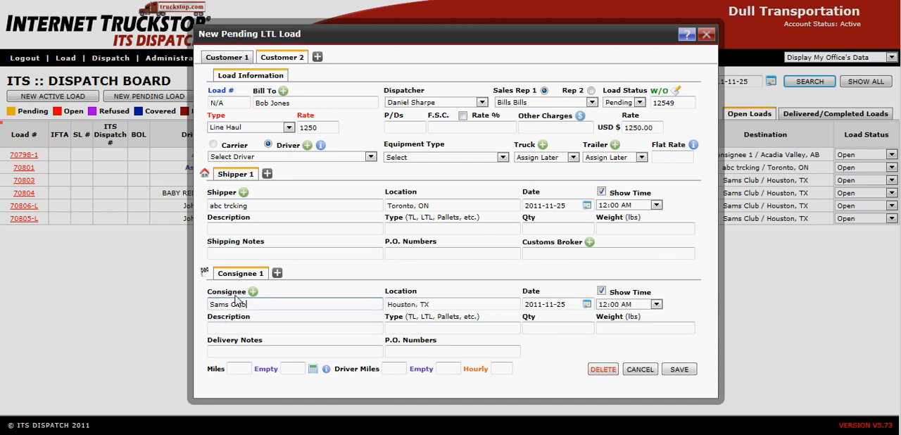
# Describe Customer 2's shipment as dry food, type skids, quantity 12, and save the pending LTL load.
pyautogui.click(244, 229)
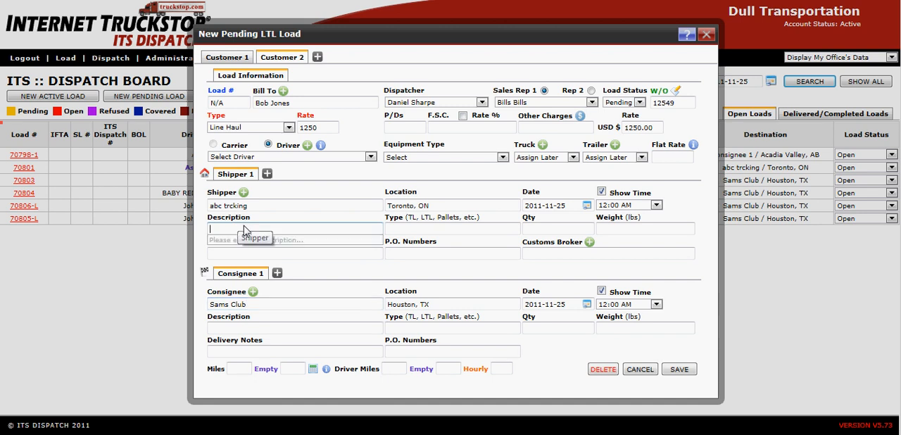
pyautogui.write('dry food')
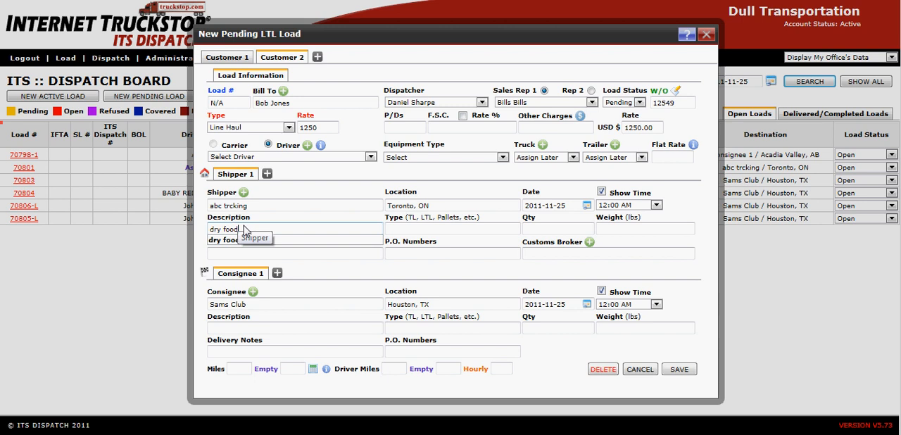
pyautogui.press('Tab')
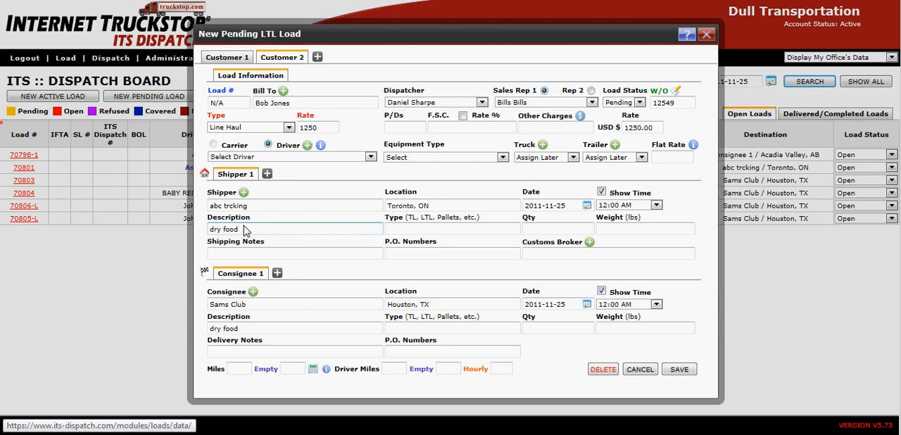
pyautogui.press('Tab')
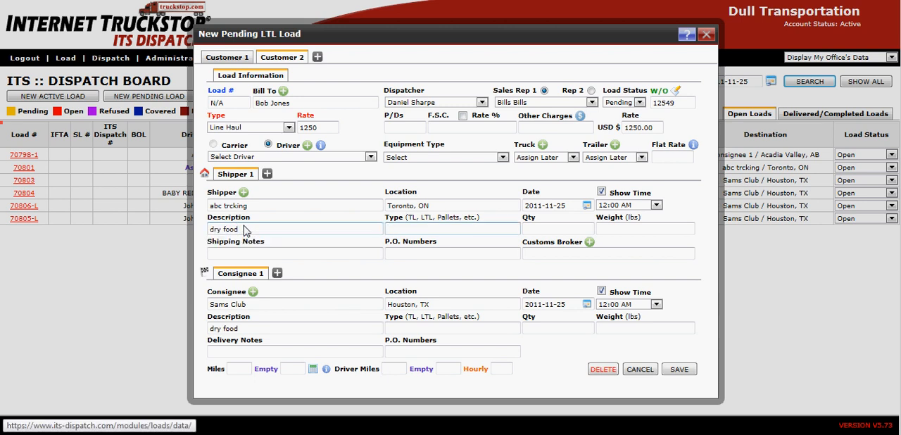
pyautogui.write('skids')
pyautogui.press('Tab')
pyautogui.write('12')
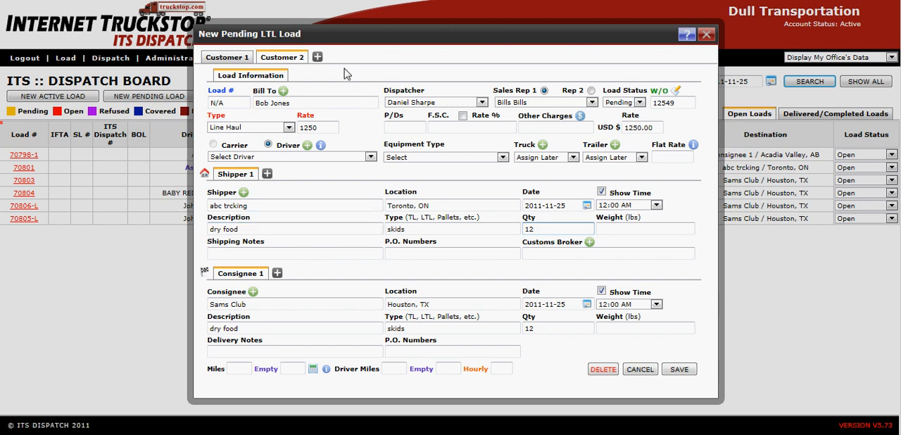
pyautogui.click(679, 369)
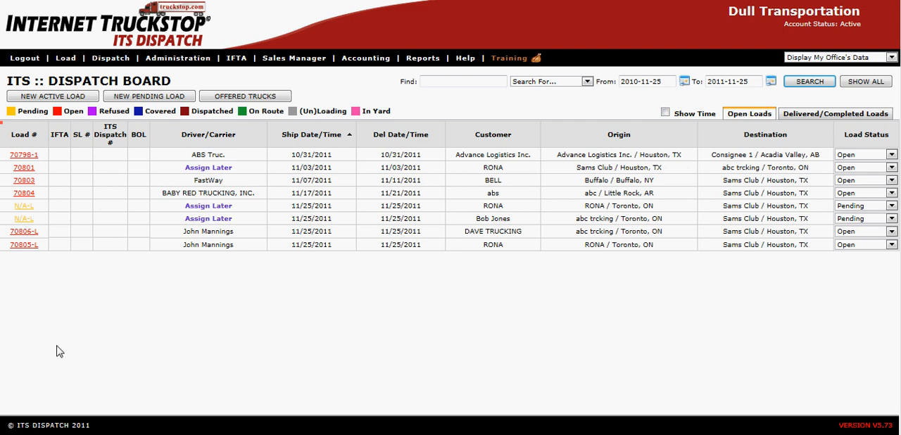
# Open the pending RONA load, assign the driver by name, and set the equipment type to 53' Reefer.
pyautogui.click(24, 206)
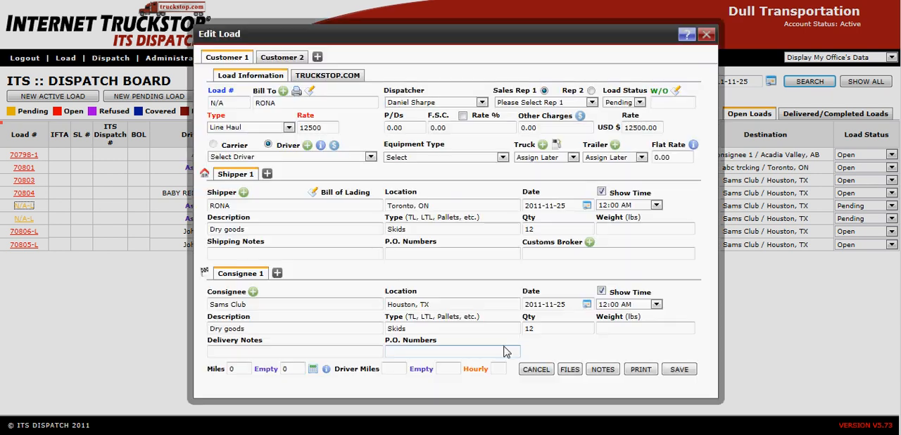
pyautogui.click(259, 157)
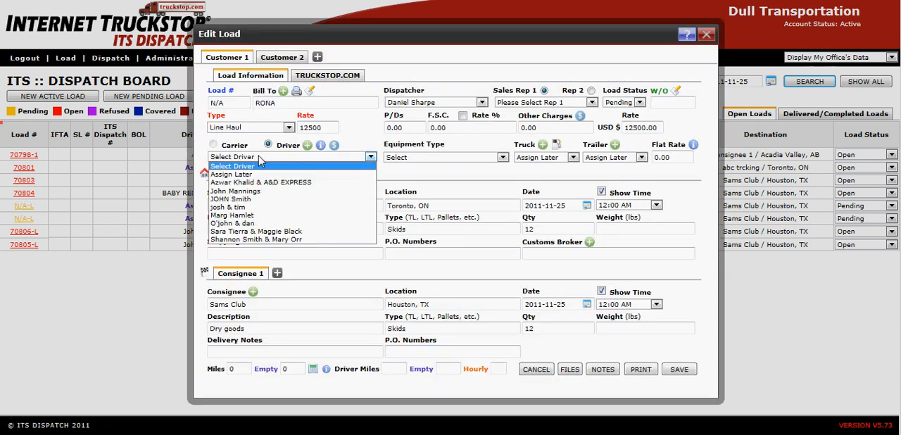
pyautogui.click(250, 191)
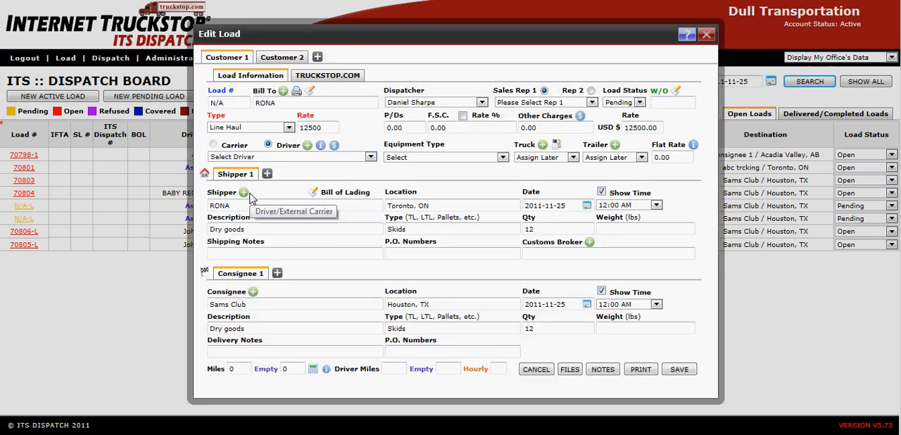
pyautogui.click(431, 157)
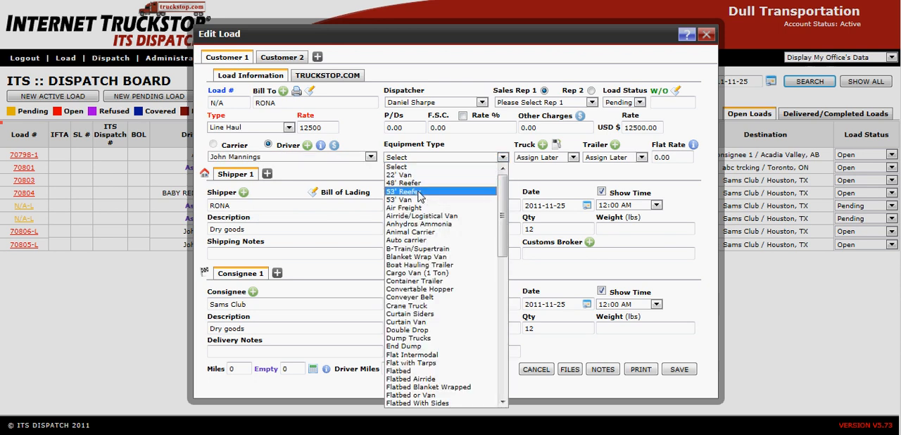
pyautogui.click(415, 191)
# Assign truck 100 and trailer TRL1000 to the load.
pyautogui.click(540, 158)
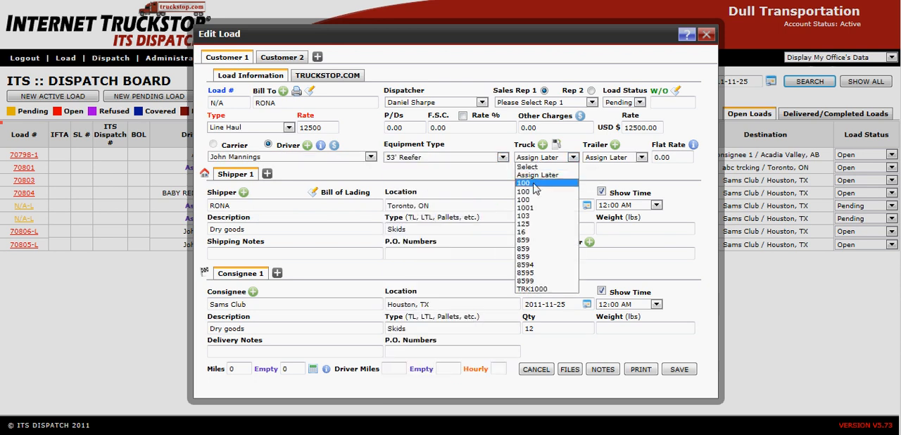
pyautogui.click(533, 182)
pyautogui.click(592, 159)
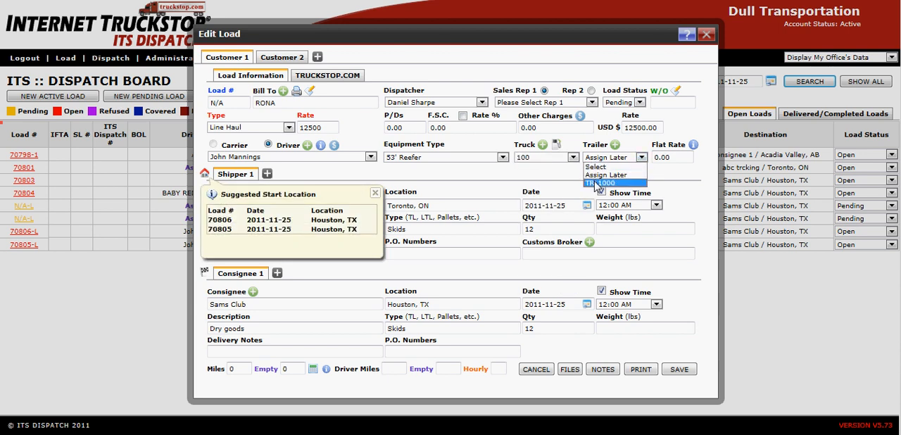
pyautogui.click(598, 183)
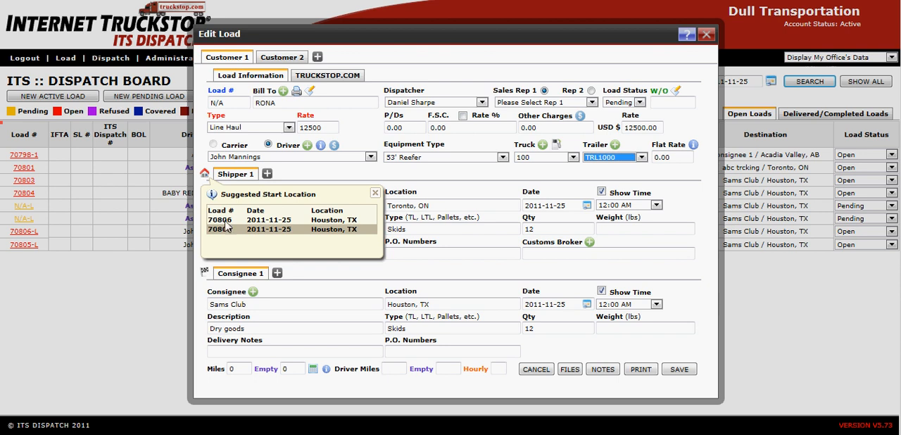
# Set the load's start location to Mississauga, ON and save it.
pyautogui.click(204, 174)
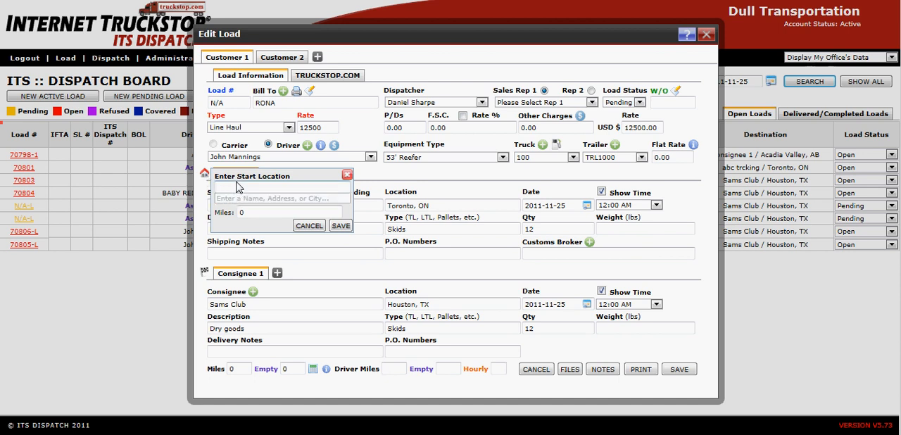
pyautogui.write('Missis')
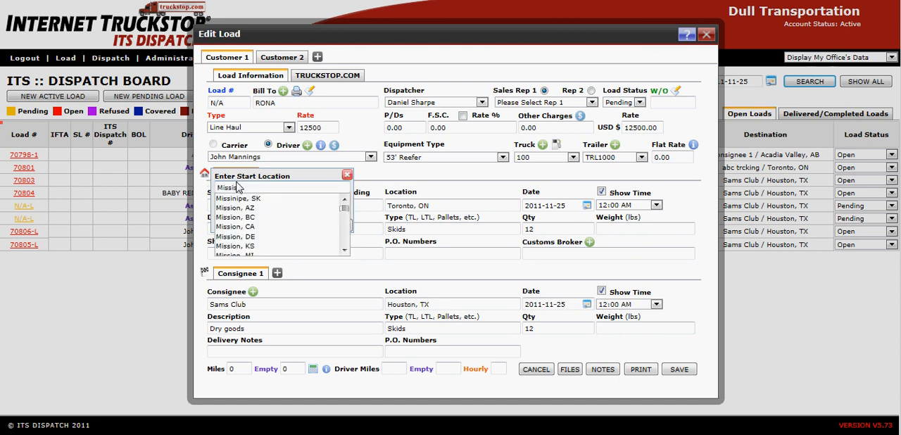
pyautogui.write('sauga')
pyautogui.press('Return')
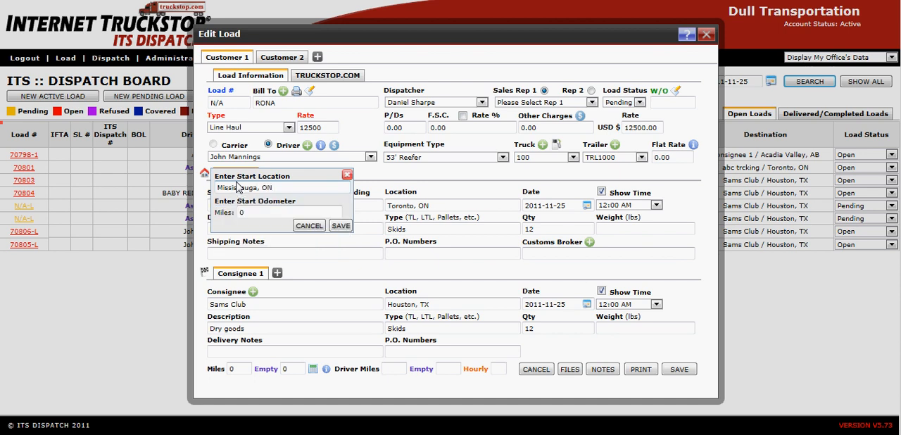
pyautogui.click(345, 226)
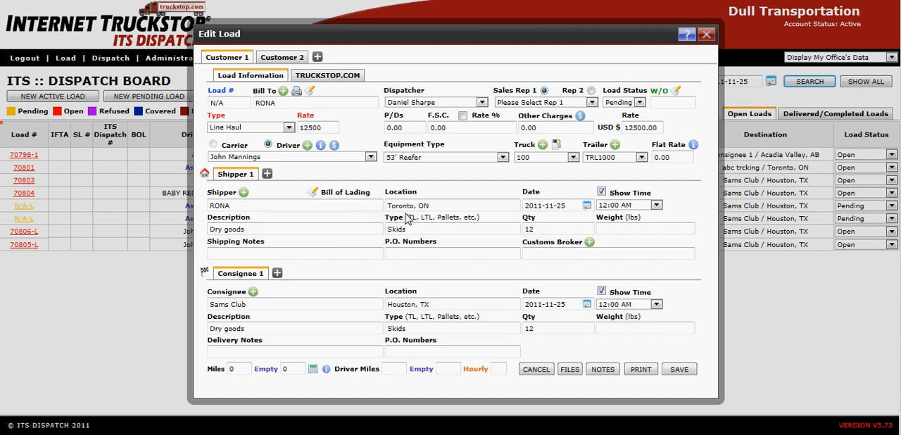
# Change the load status to Open for Customer 2 and Customer 1, and save the load.
pyautogui.click(283, 57)
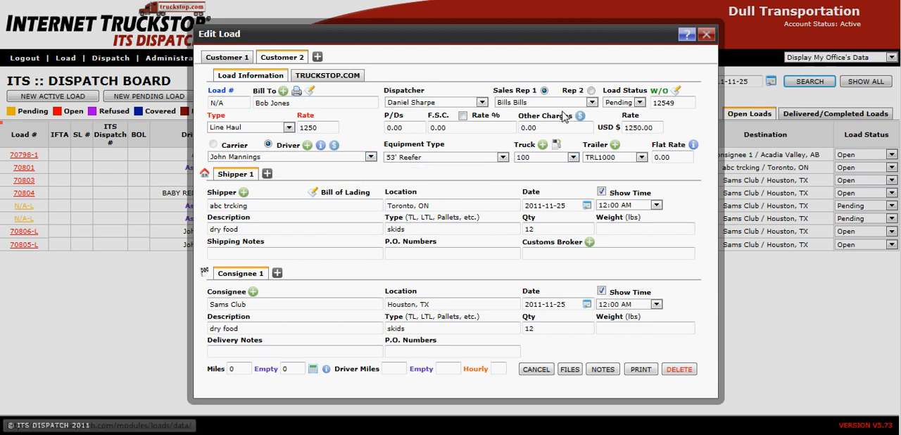
pyautogui.click(625, 103)
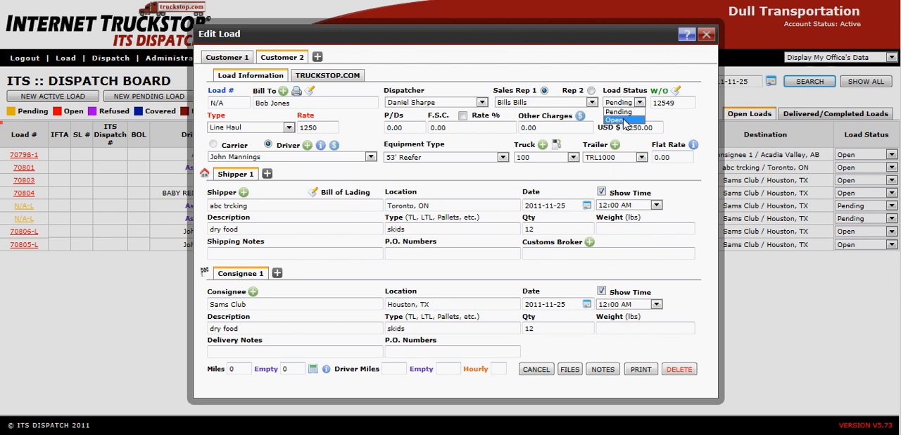
pyautogui.click(613, 120)
pyautogui.click(232, 57)
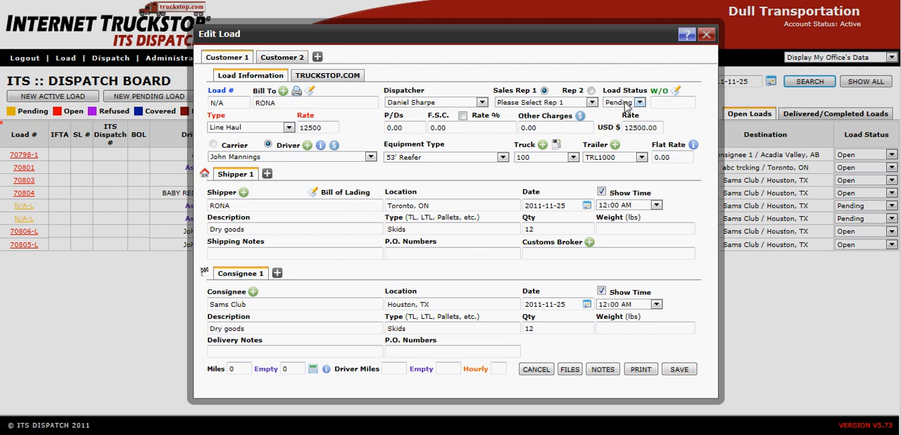
pyautogui.click(625, 103)
pyautogui.click(614, 120)
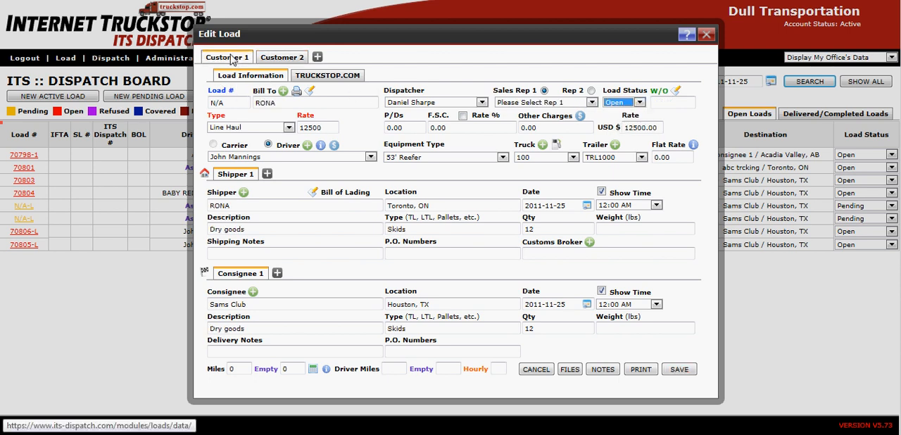
pyautogui.click(679, 369)
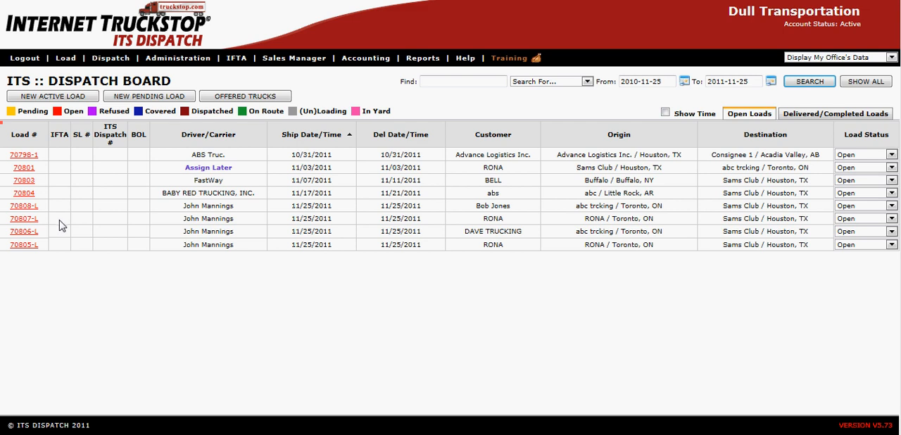
# Open Customer 2's load from the dispatch board and examine its load status and driver choices.
pyautogui.click(26, 206)
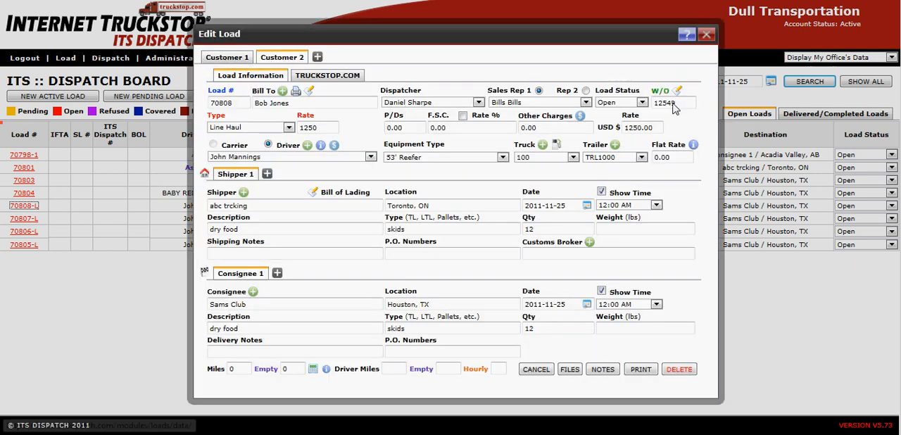
pyautogui.click(616, 105)
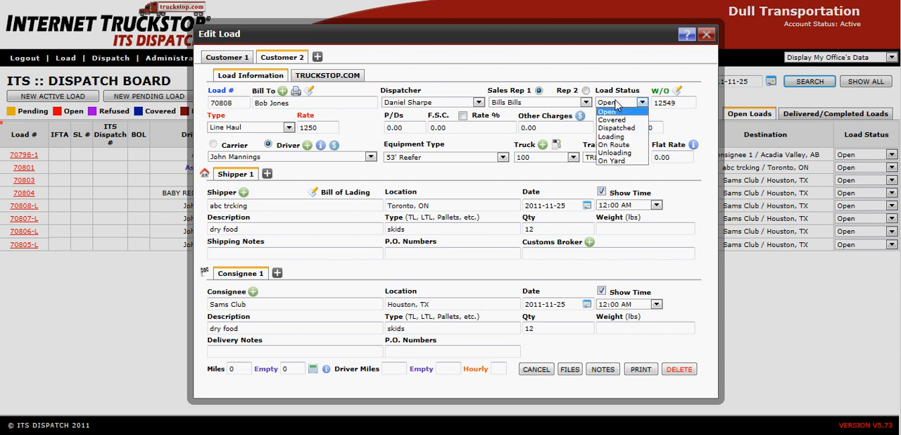
pyautogui.click(617, 105)
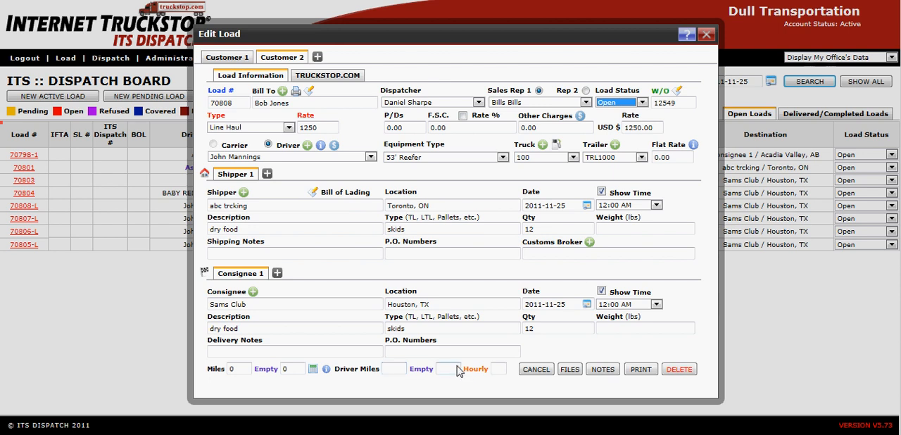
pyautogui.click(264, 156)
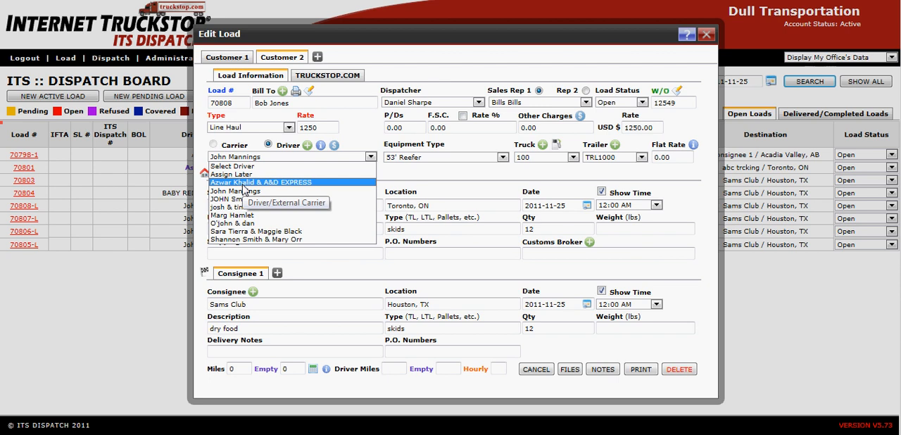
pyautogui.click(213, 150)
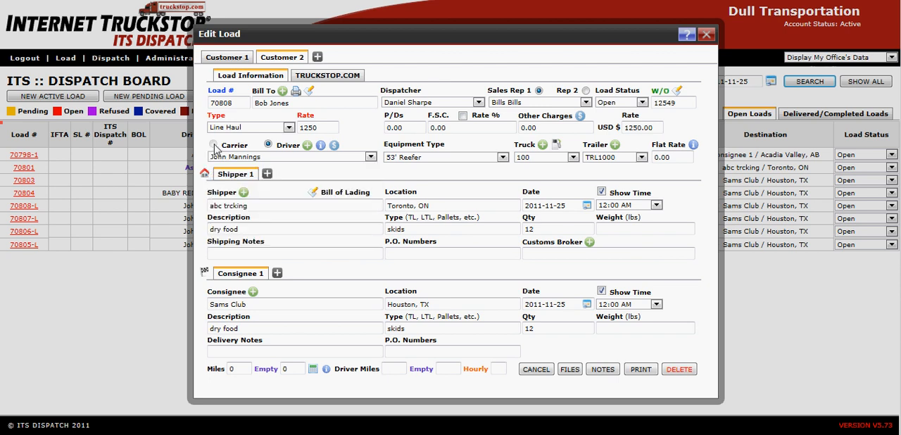